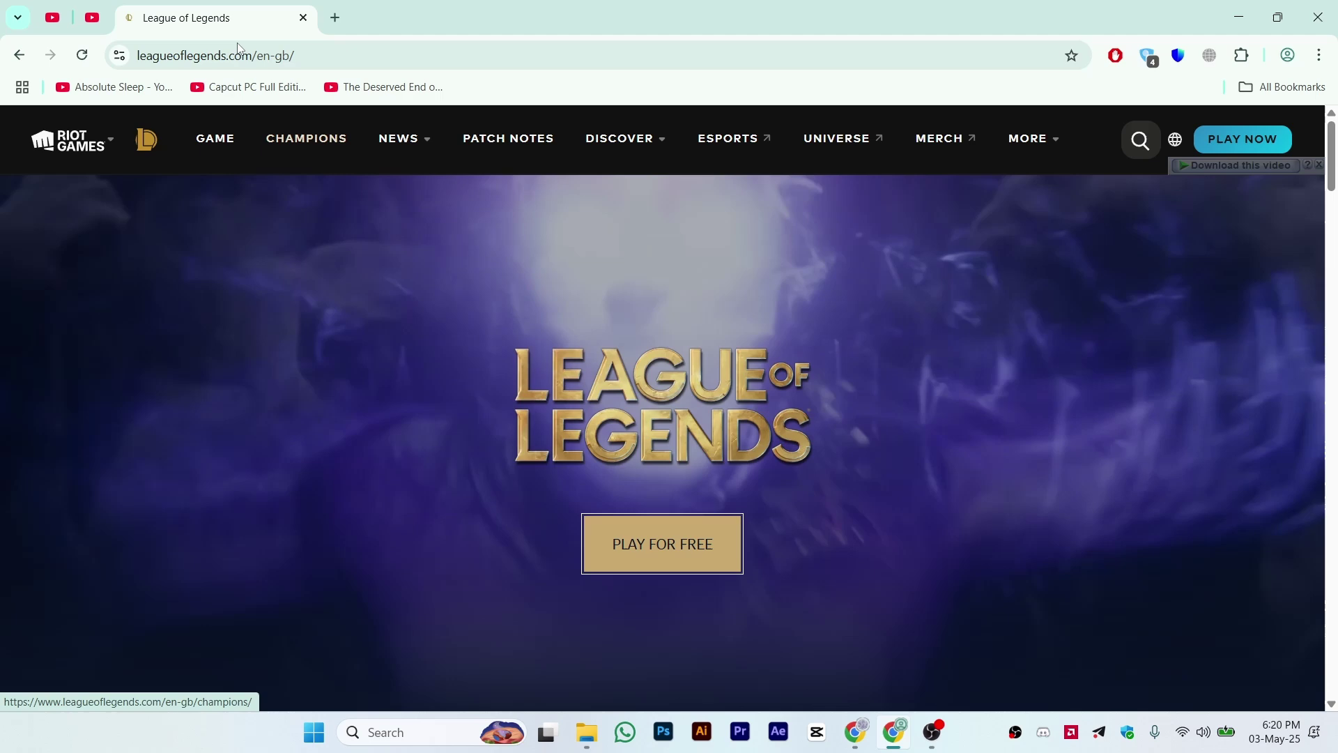
In a new tab, search Google for 'korean font league of legends download'
key("ctrl+t")
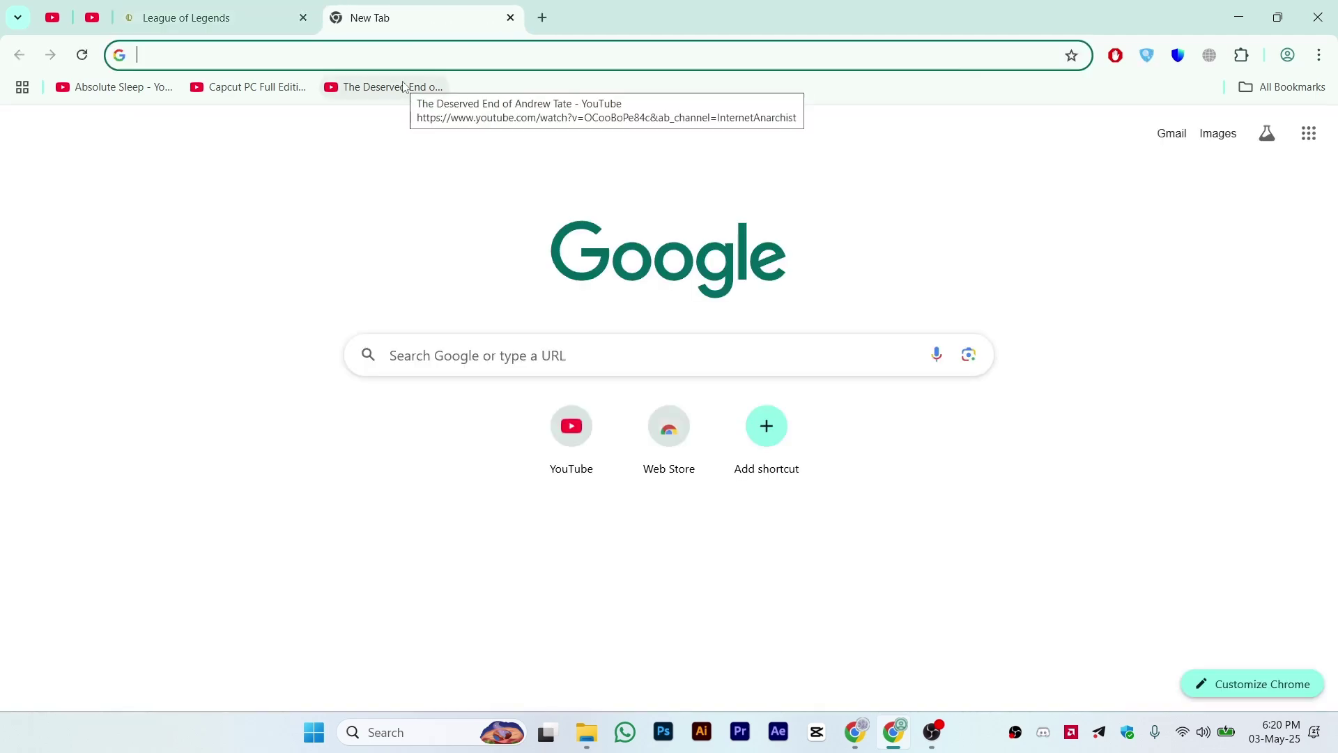
type("korean ")
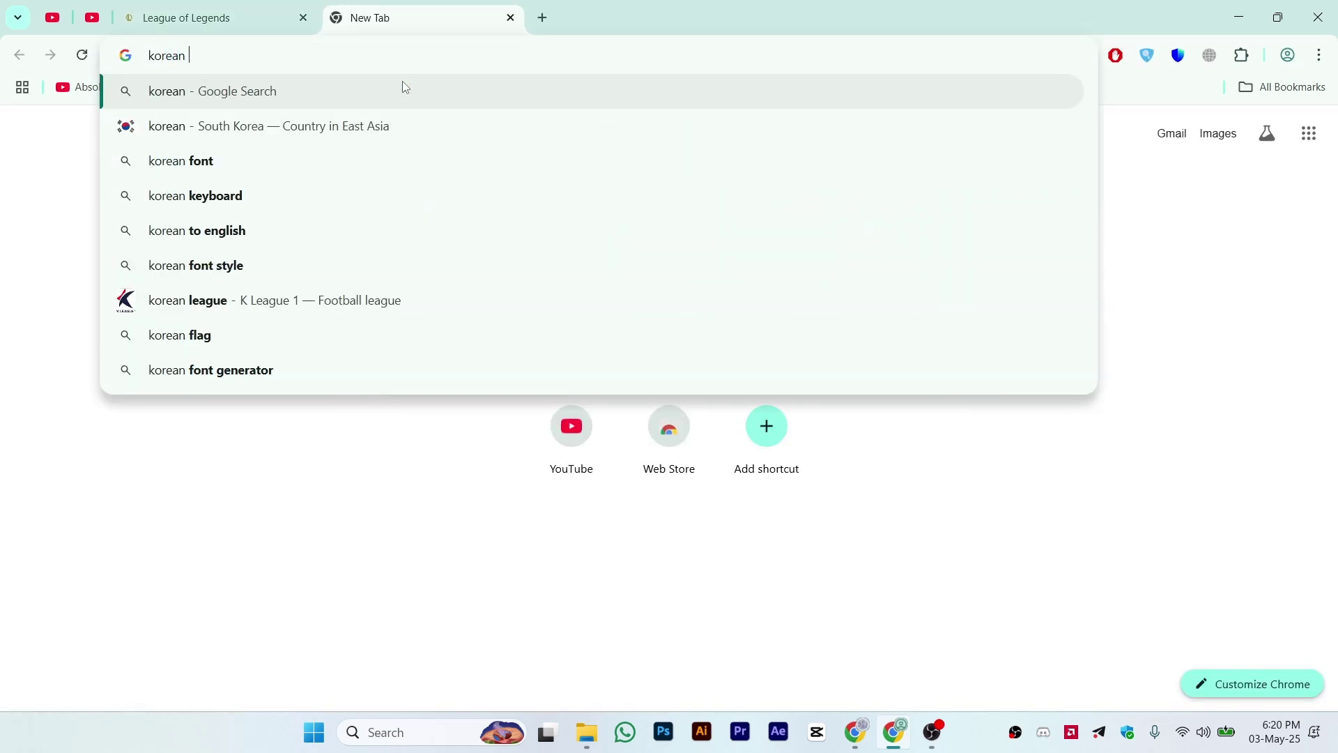
type("font f")
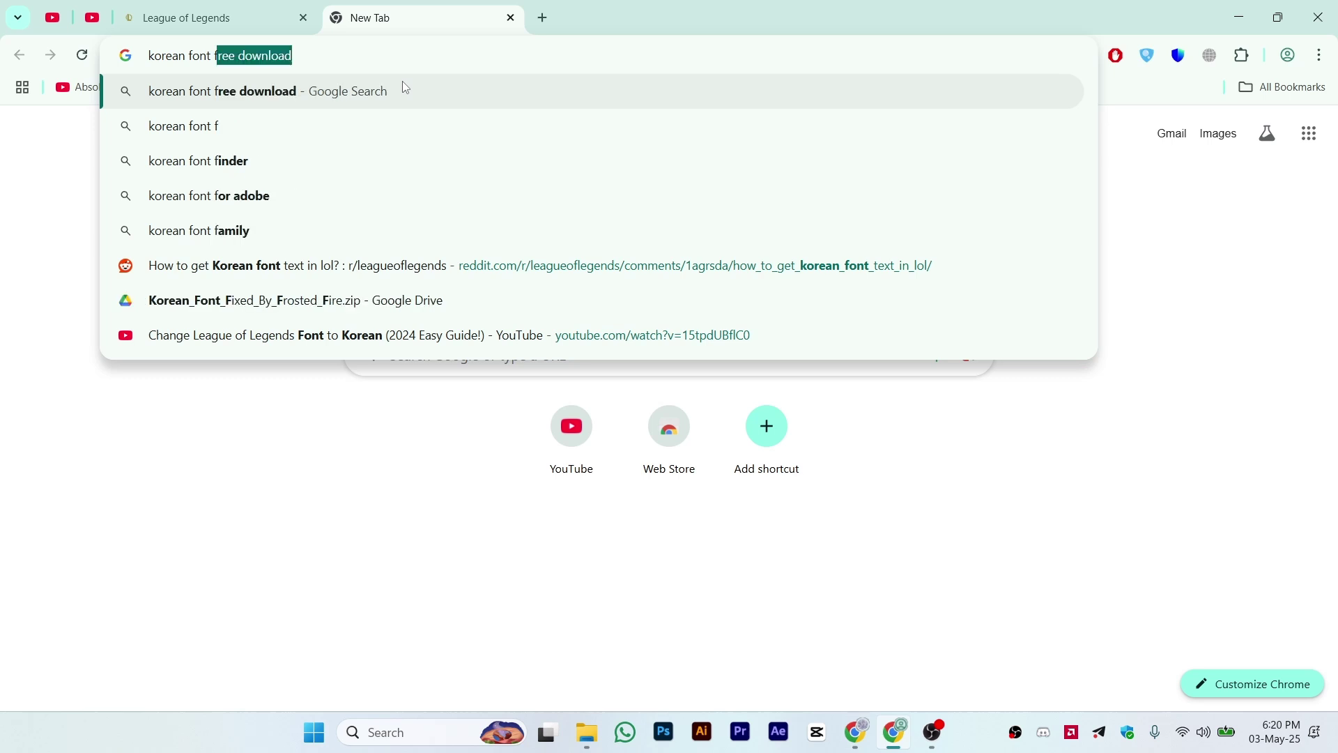
type("or league o")
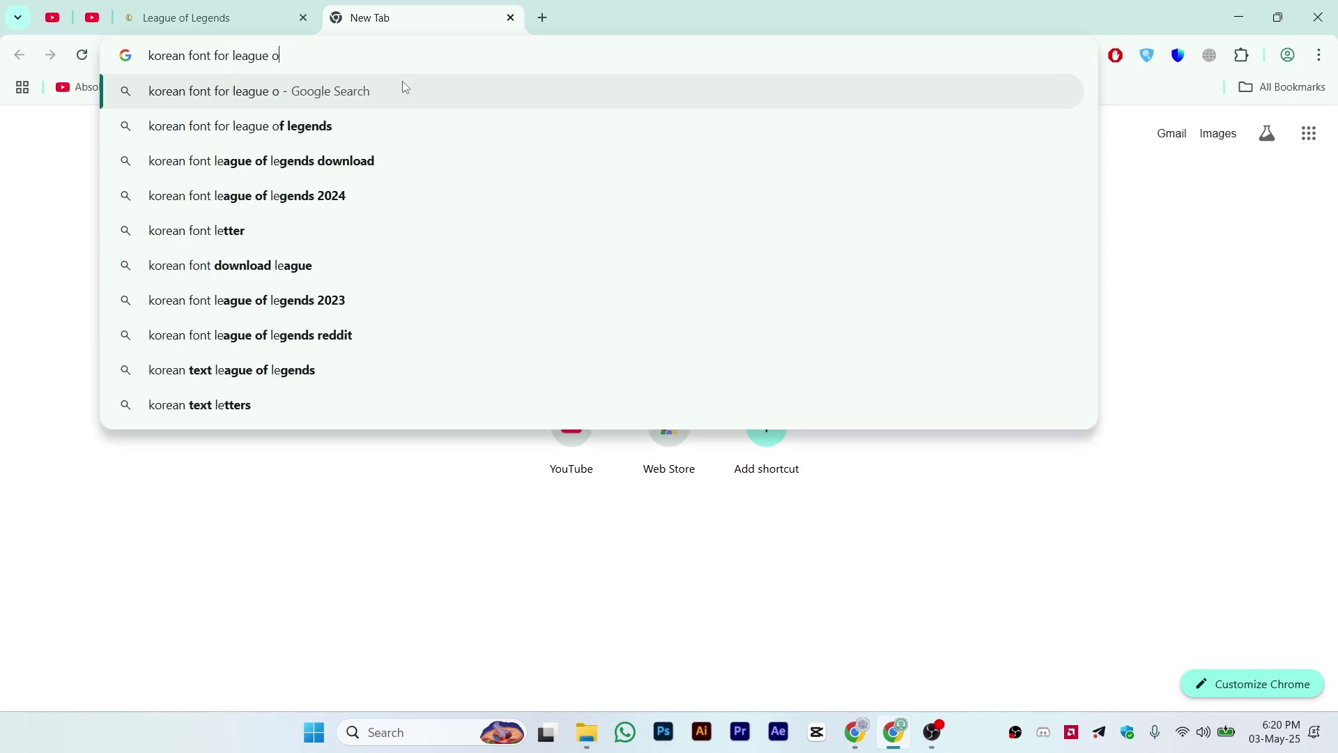
type("f legends")
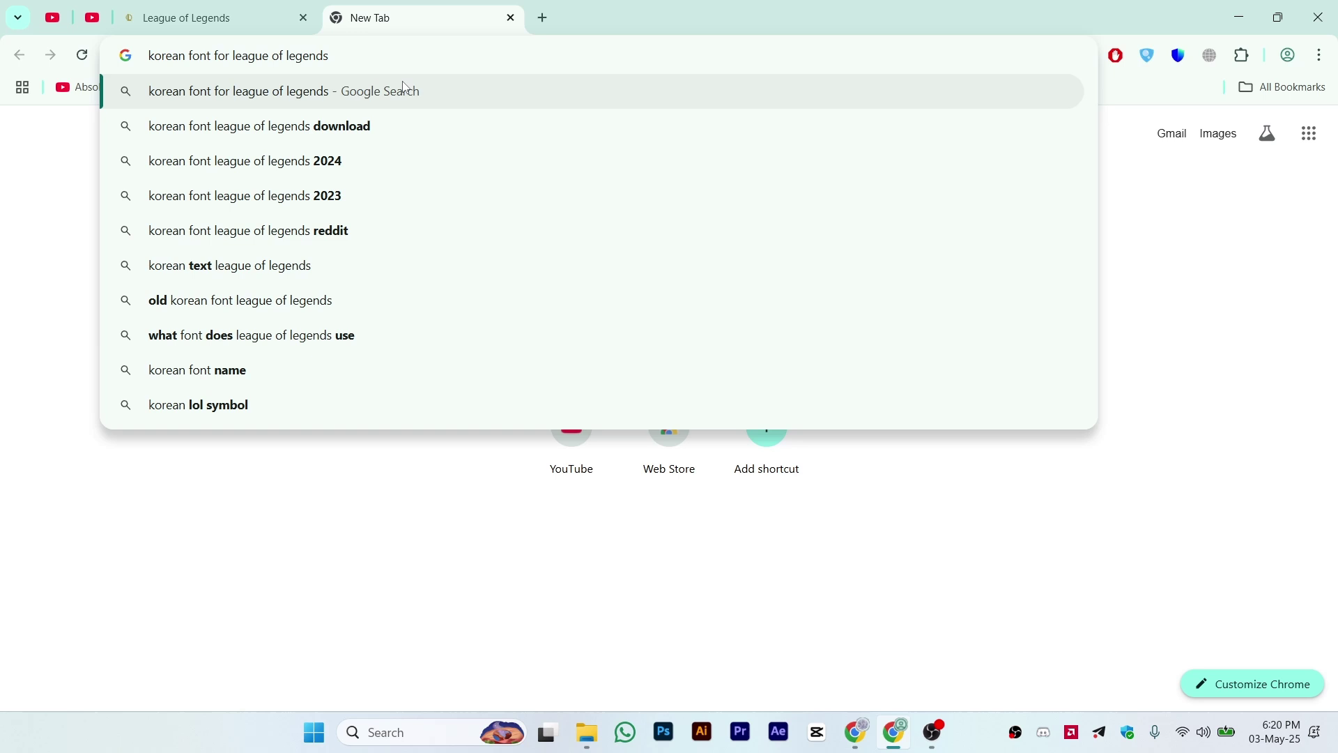
key("Down")
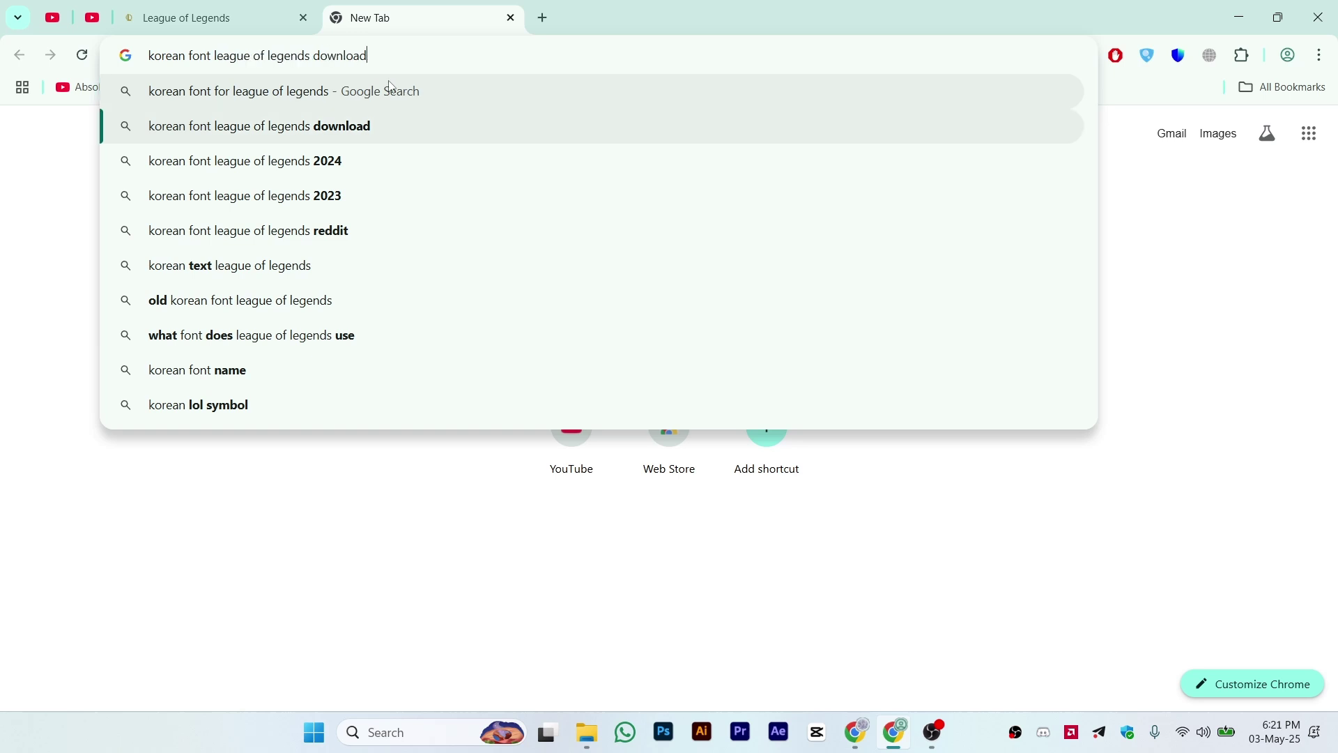
key("Return")
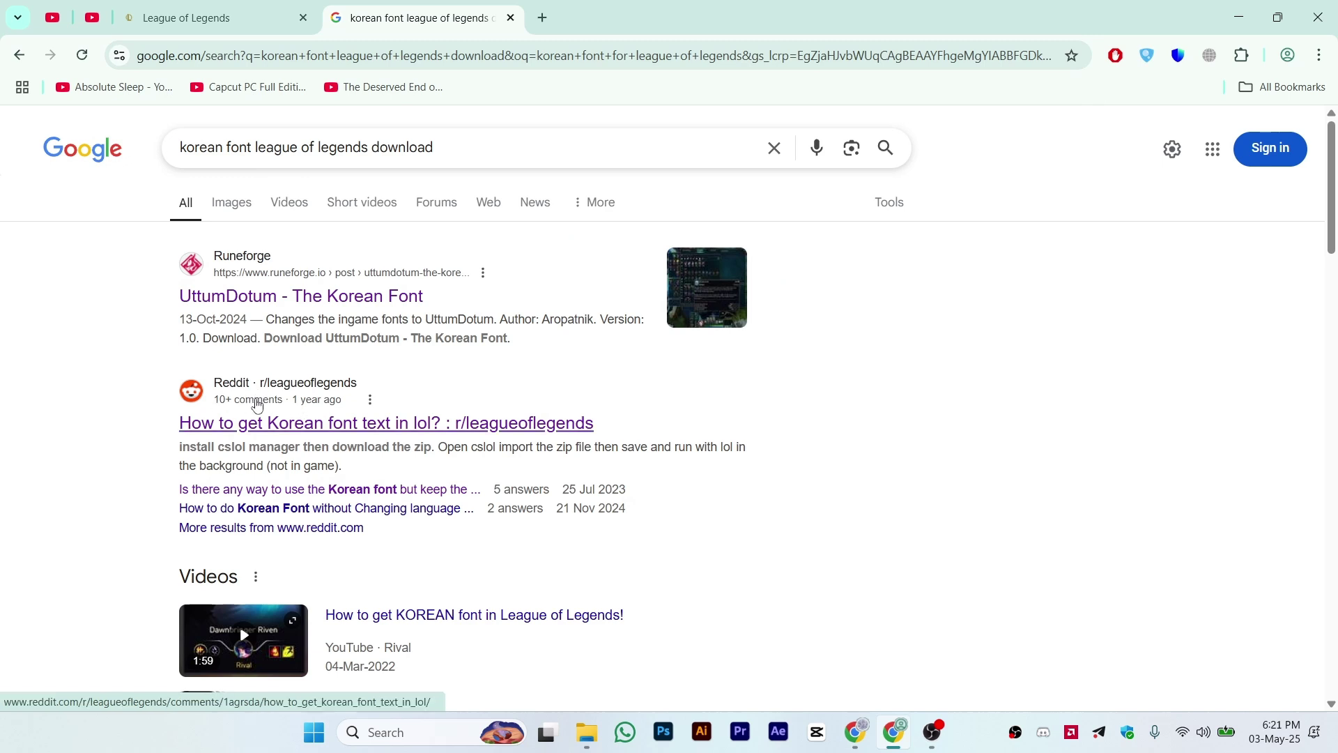
scroll(270, 397, "down", 1)
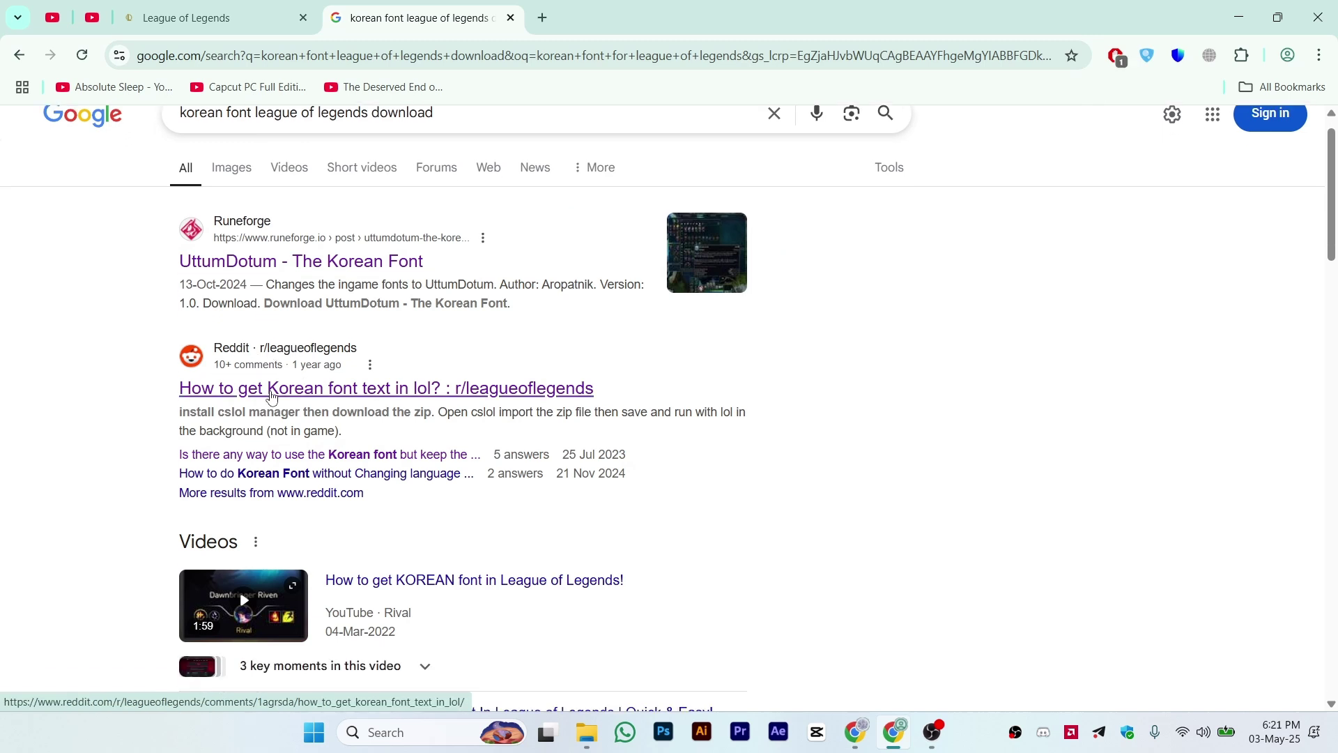
scroll(269, 388, "up", 1)
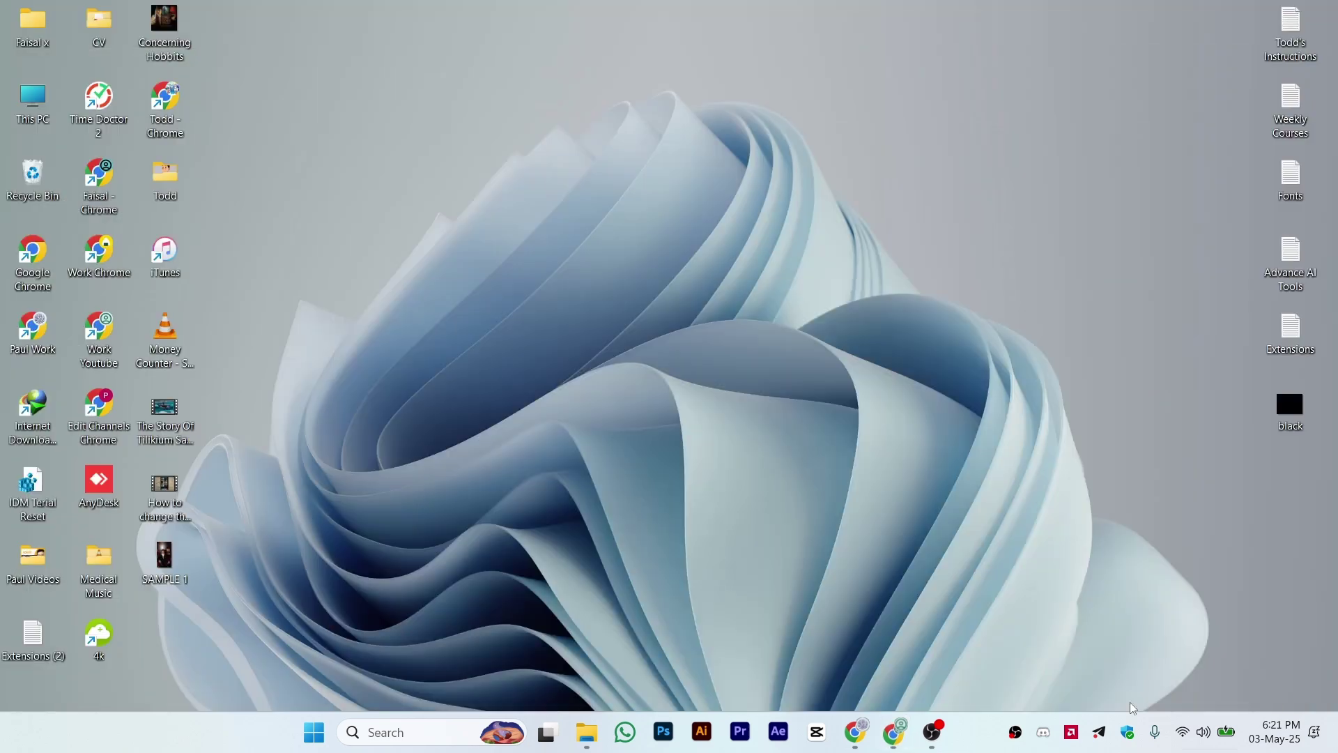
left_click(894, 733)
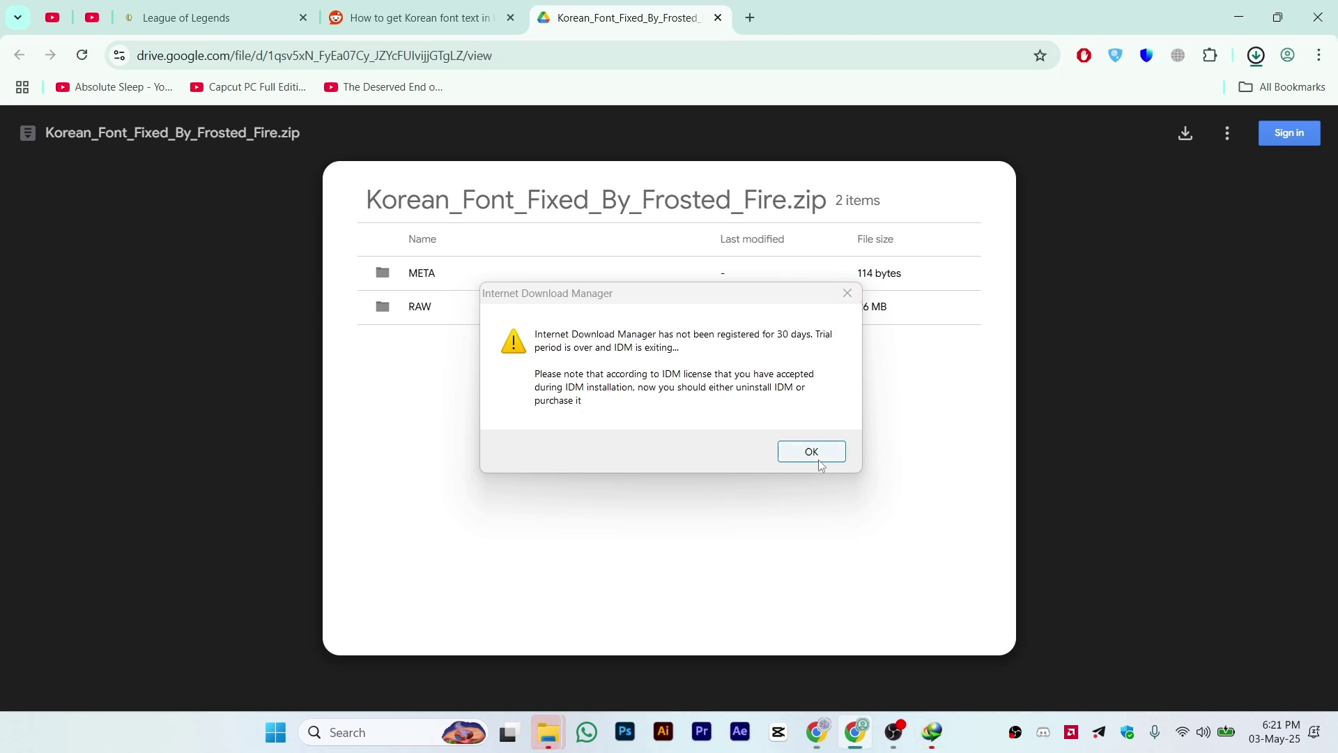
Dismiss the trial-expired warning, registration prompt and 'Cannot transfer the download' error
left_click(811, 451)
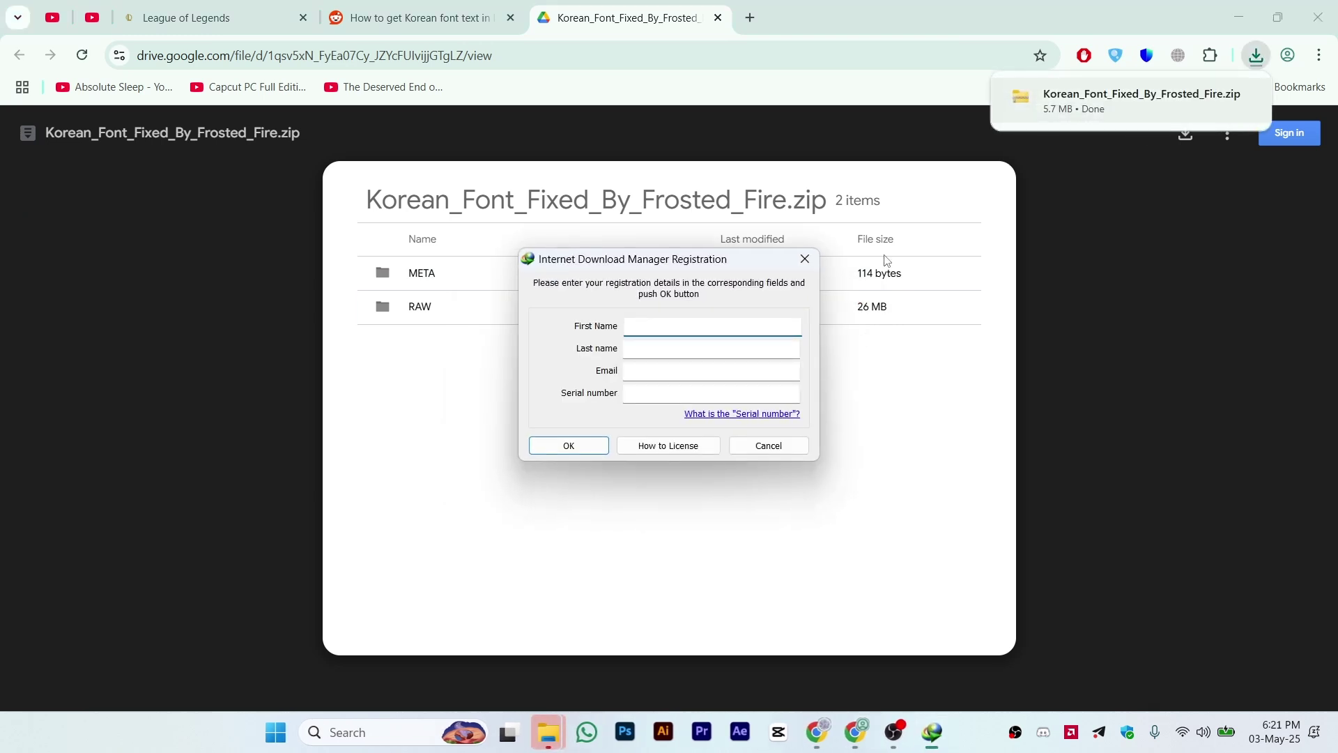
left_click(760, 450)
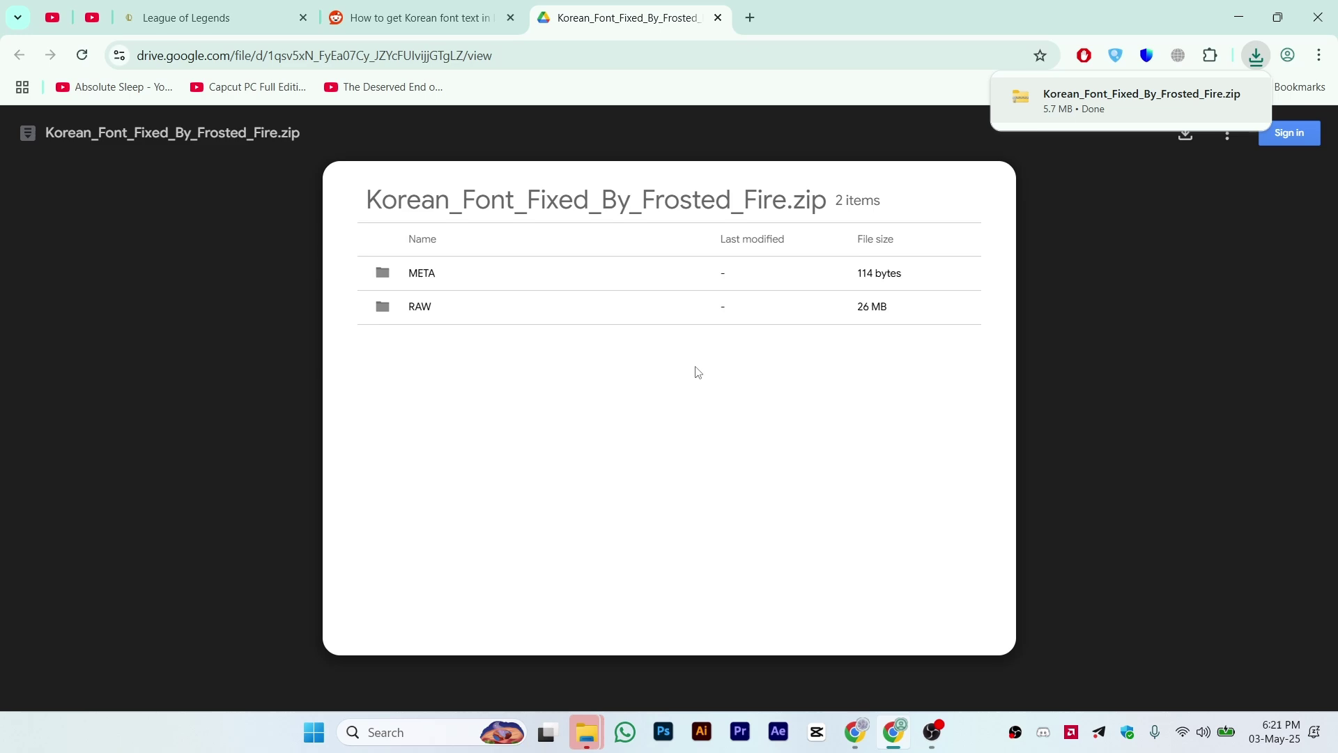
mouse_move(587, 732)
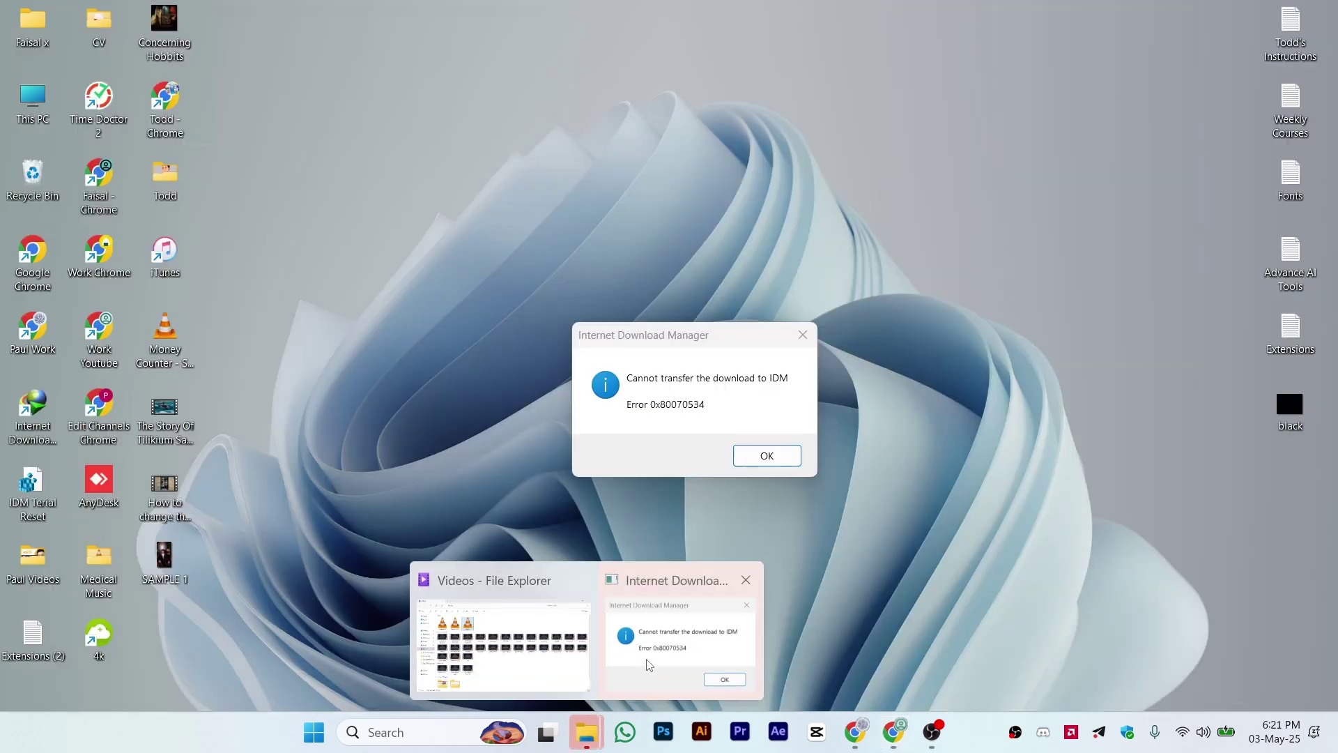
left_click(680, 628)
left_click(767, 460)
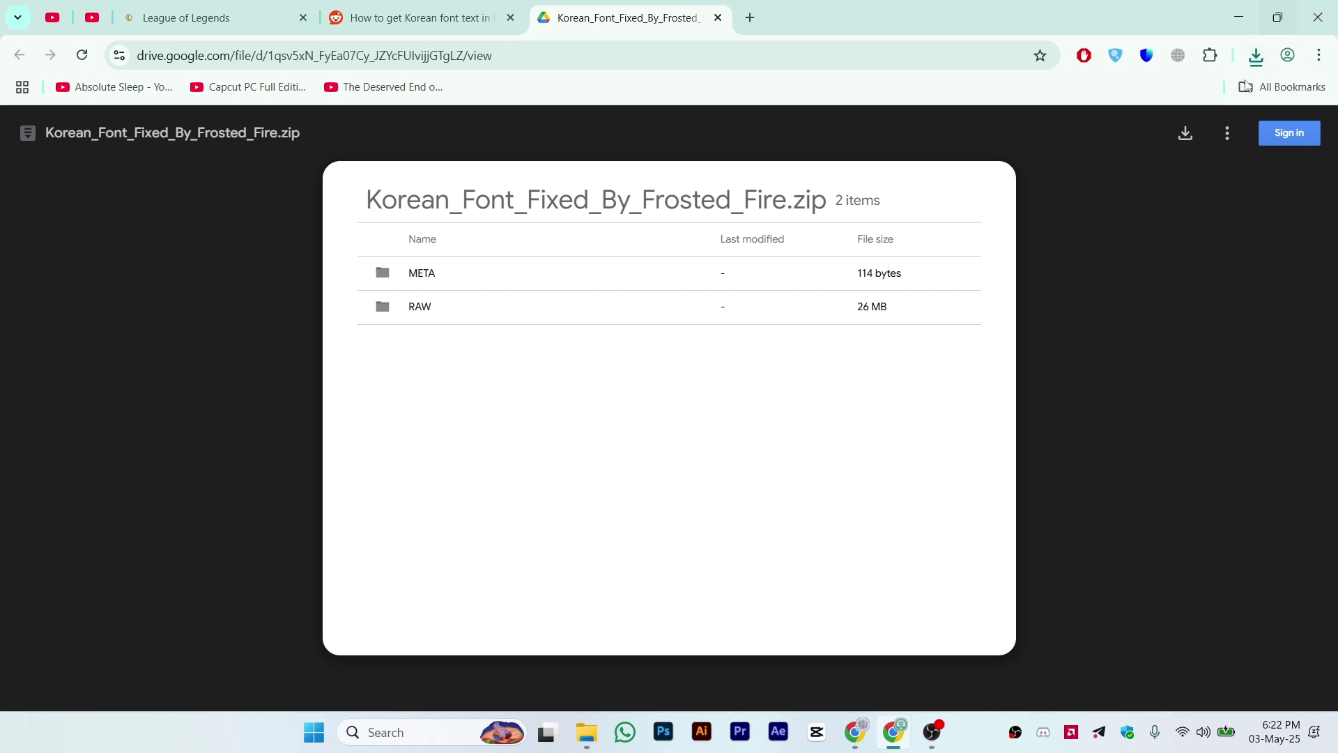
left_click(477, 315)
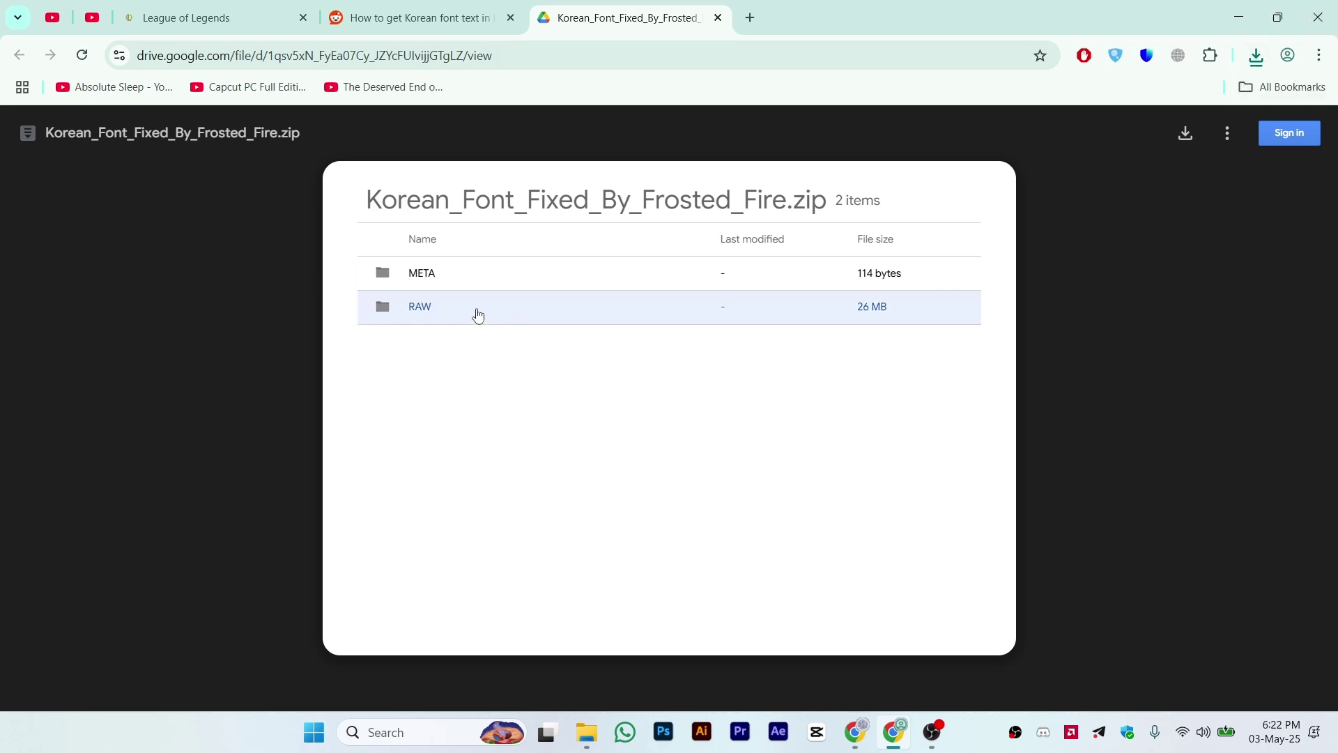